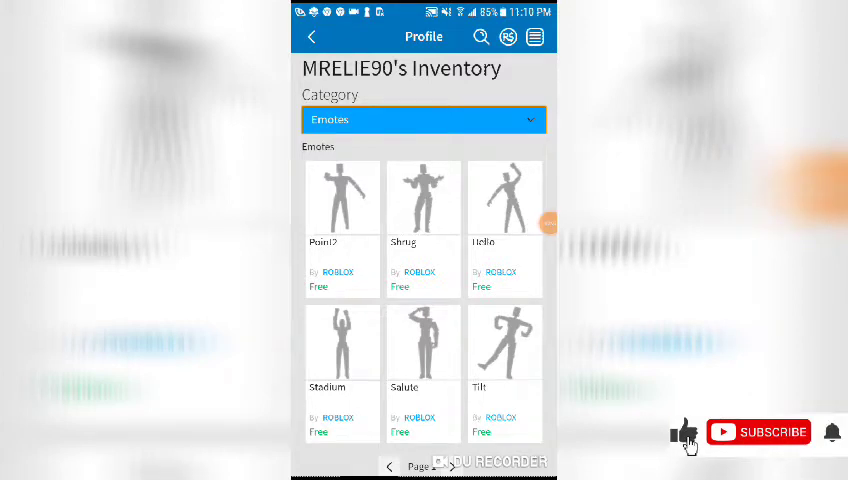
# - Preview the Point2 emote animation on its page and request it for free
pyautogui.click(342, 205)
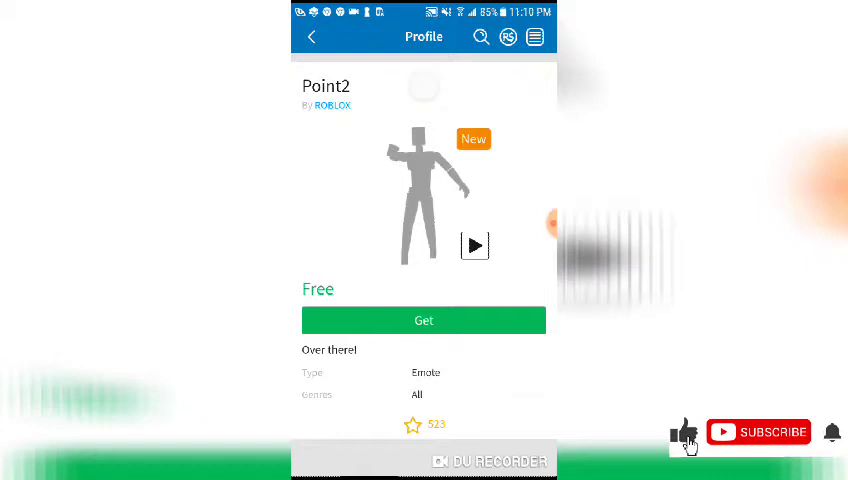
pyautogui.scroll(-1, 424, 250)
pyautogui.scroll(1, 424, 250)
pyautogui.click(474, 233)
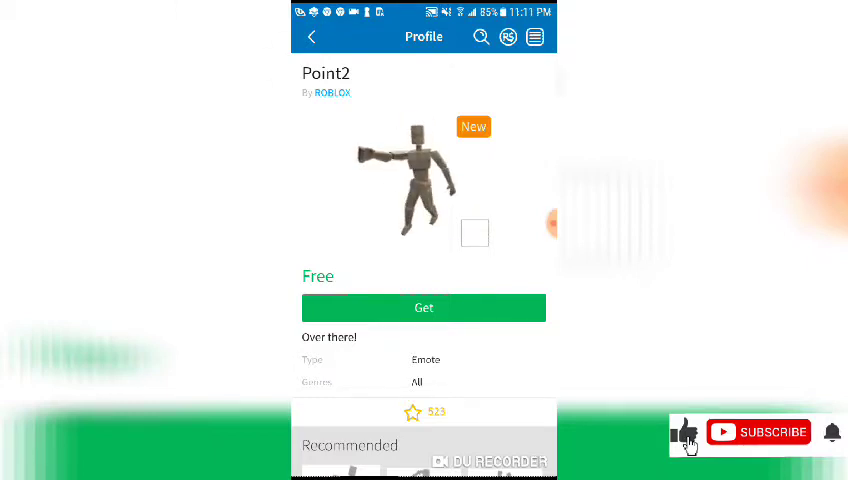
pyautogui.click(423, 307)
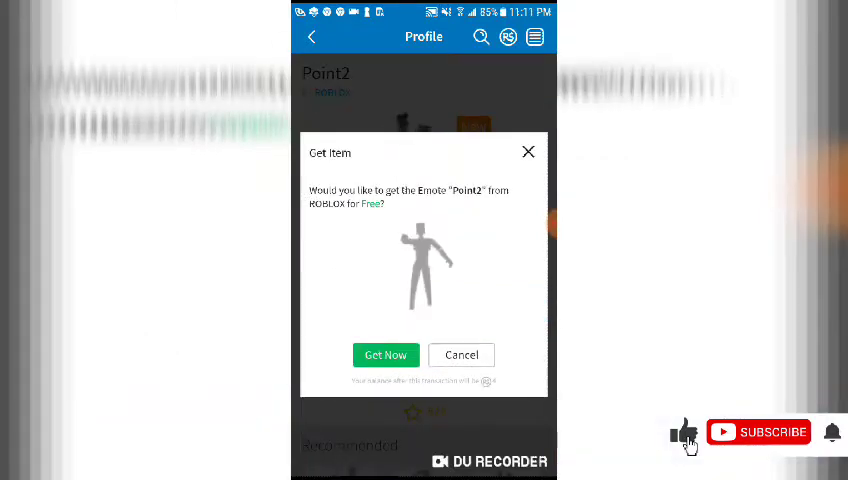
# - Confirm the free Point2 emote, reload its page as owned, then open a recommended emote
pyautogui.click(386, 355)
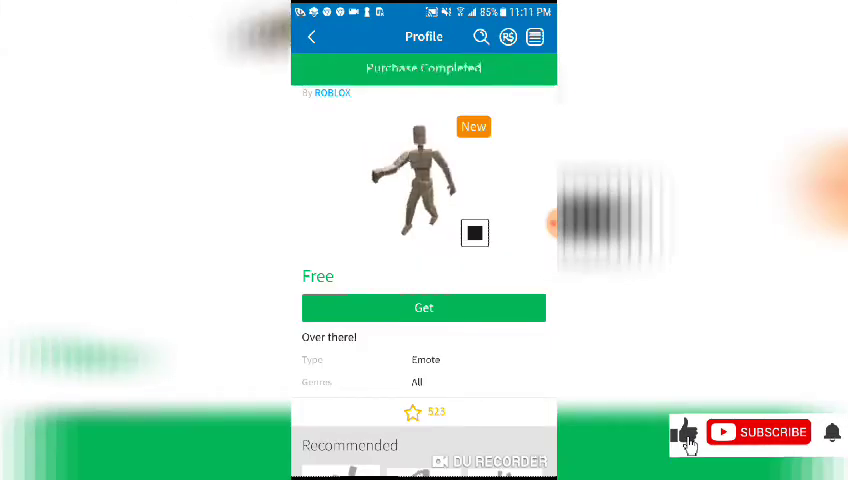
pyautogui.scroll(-4, 424, 300)
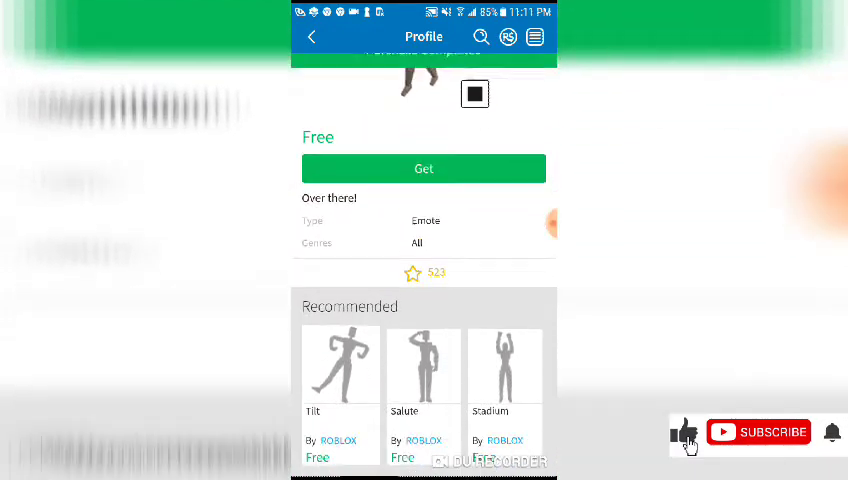
pyautogui.scroll(1, 424, 300)
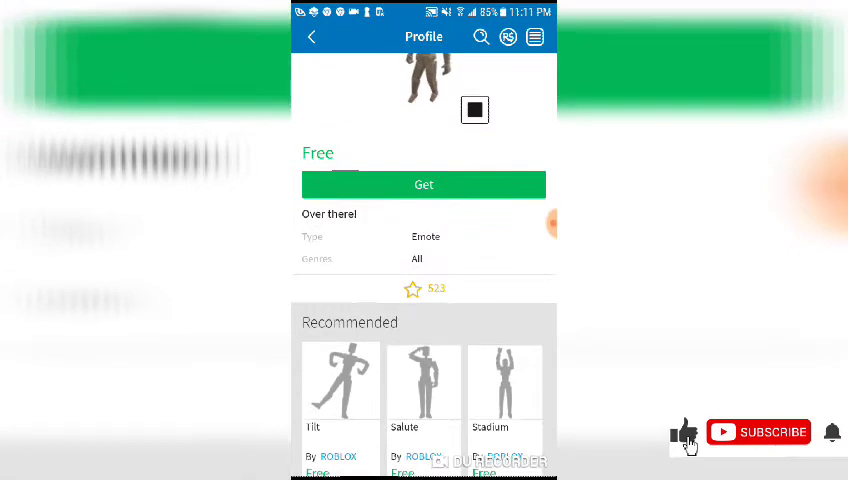
pyautogui.scroll(3, 424, 250)
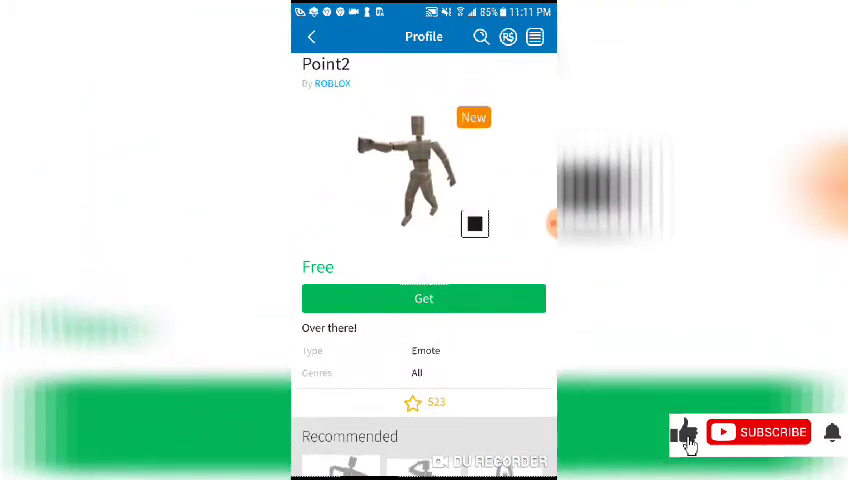
pyautogui.scroll(-1, 424, 250)
pyautogui.scroll(-2, 424, 300)
pyautogui.moveTo(500, 440); pyautogui.dragTo(340, 440)
pyautogui.hscroll(2, 424, 400)
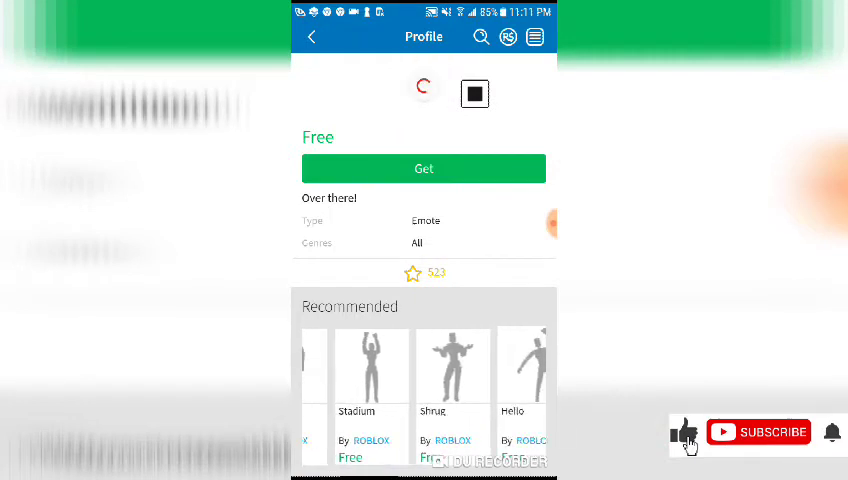
pyautogui.click(424, 168)
pyautogui.scroll(-2, 424, 250)
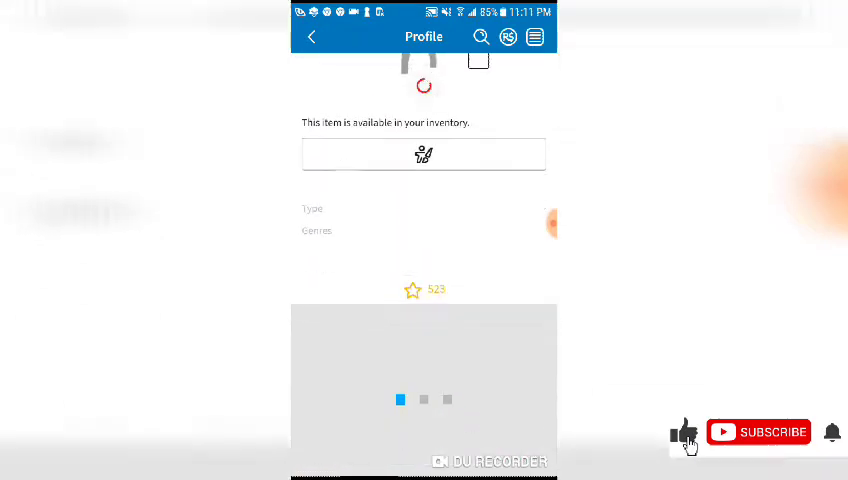
pyautogui.scroll(1, 424, 250)
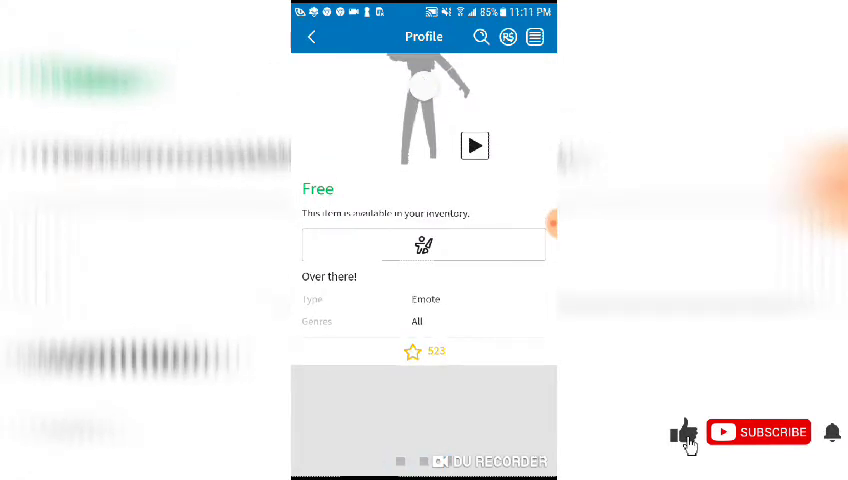
pyautogui.scroll(1, 424, 250)
pyautogui.scroll(-2, 424, 250)
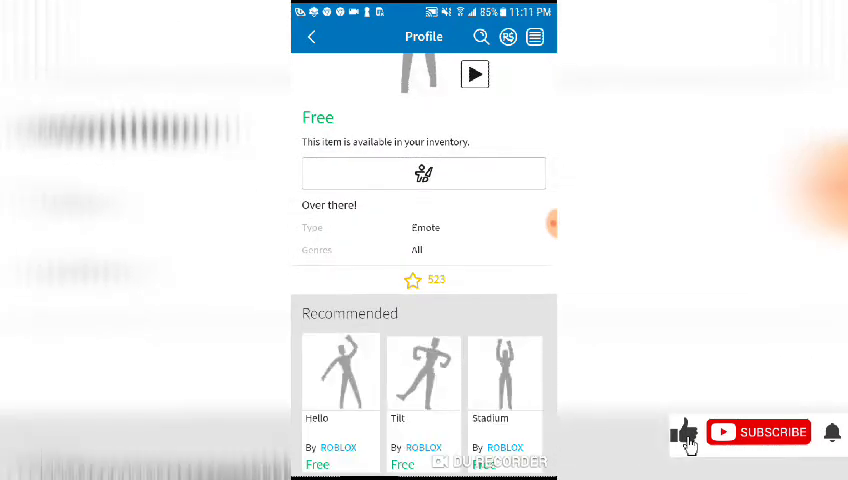
pyautogui.moveTo(500, 380); pyautogui.dragTo(335, 380)
pyautogui.scroll(5, 424, 250)
pyautogui.scroll(-3, 424, 250)
pyautogui.scroll(2, 424, 250)
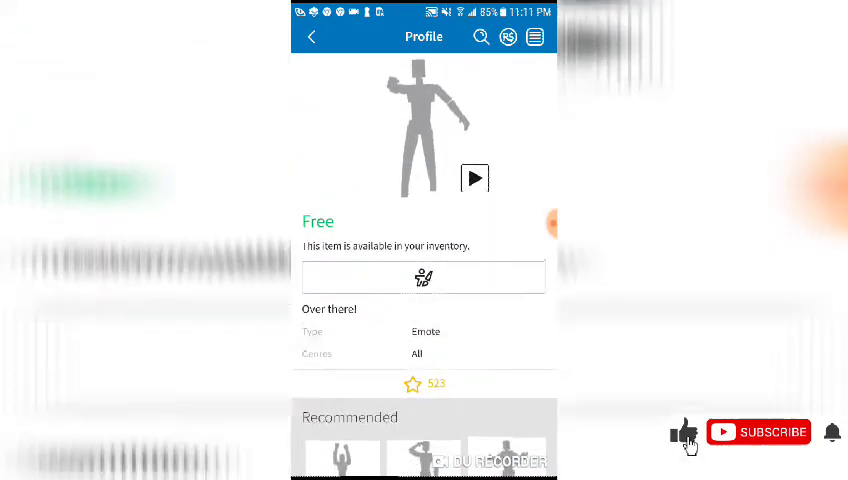
pyautogui.scroll(-3, 424, 250)
pyautogui.moveTo(340, 380); pyautogui.dragTo(500, 410)
pyautogui.click(340, 400)
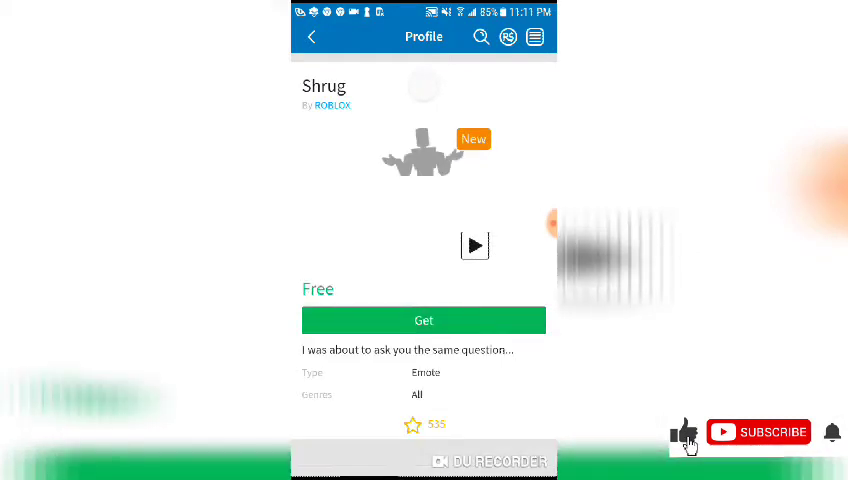
pyautogui.scroll(-1, 424, 300)
# - Preview the Shrug emote animation and confirm getting it free
pyautogui.click(475, 192)
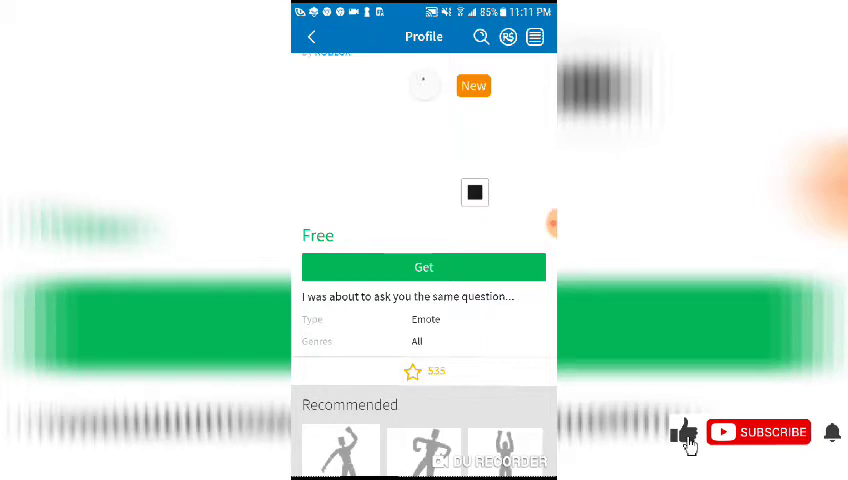
pyautogui.scroll(2, 424, 240)
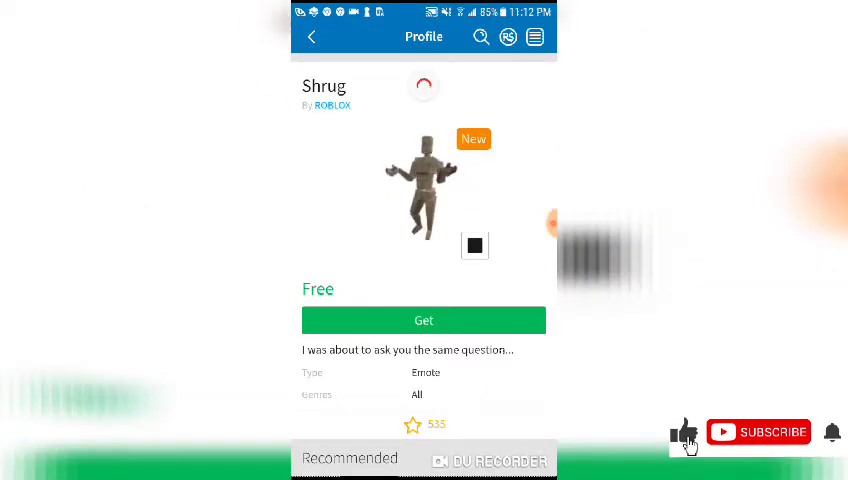
pyautogui.scroll(-1, 424, 240)
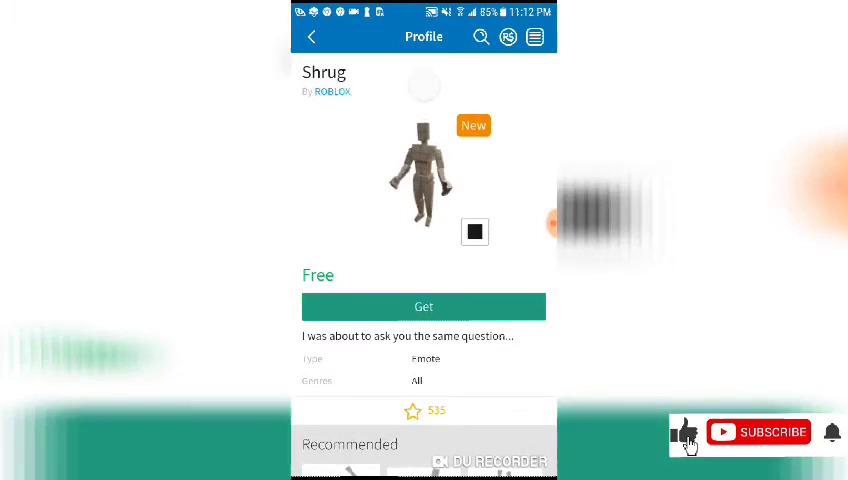
pyautogui.click(424, 306)
pyautogui.click(460, 353)
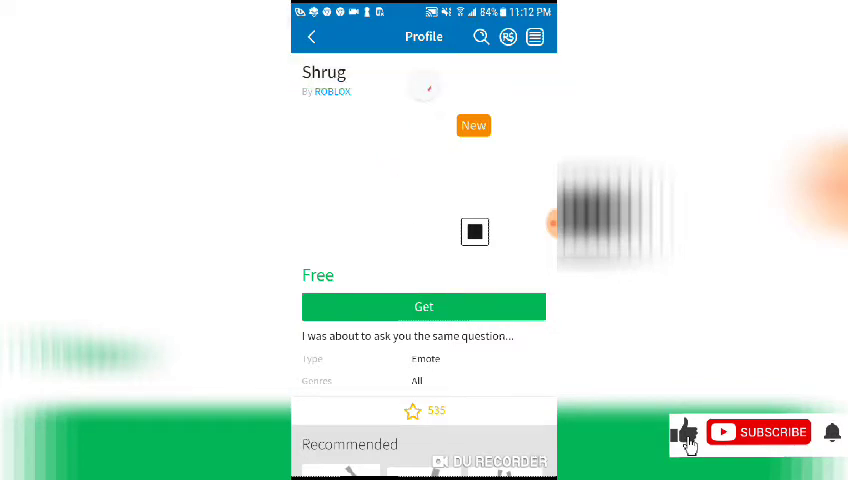
pyautogui.scroll(-3, 424, 300)
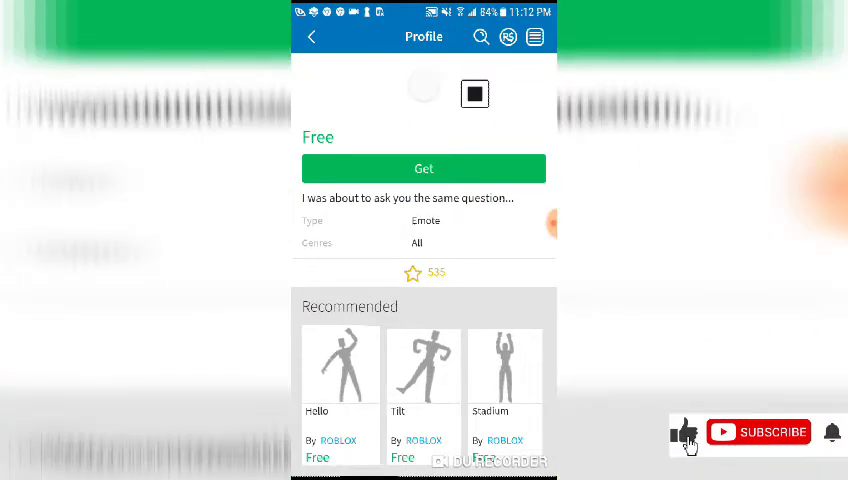
pyautogui.scroll(4, 424, 250)
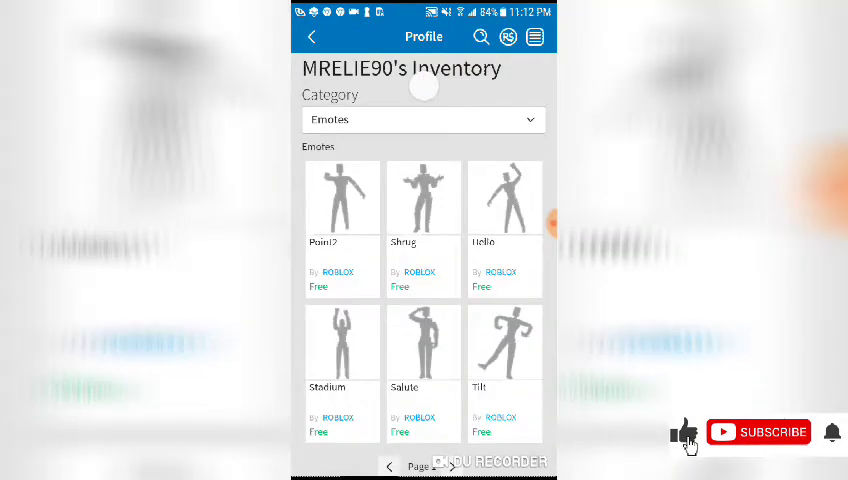
# - Open the free Hello emote page and request it for free
pyautogui.click(505, 205)
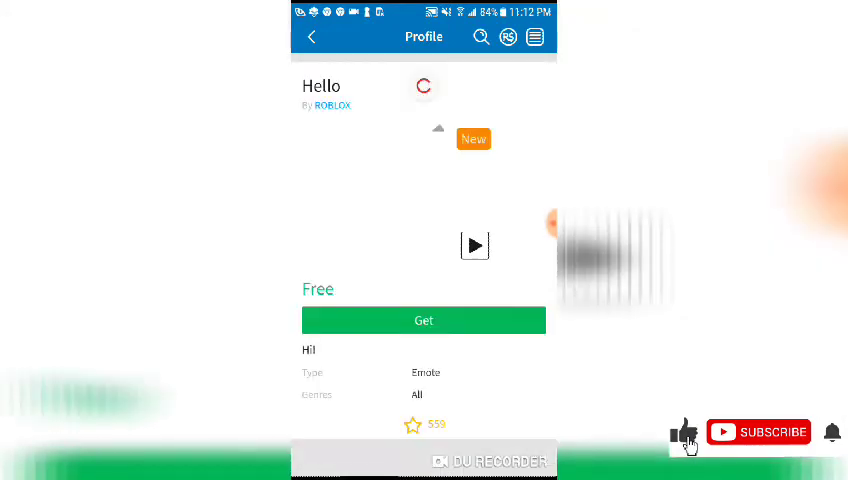
pyautogui.click(423, 320)
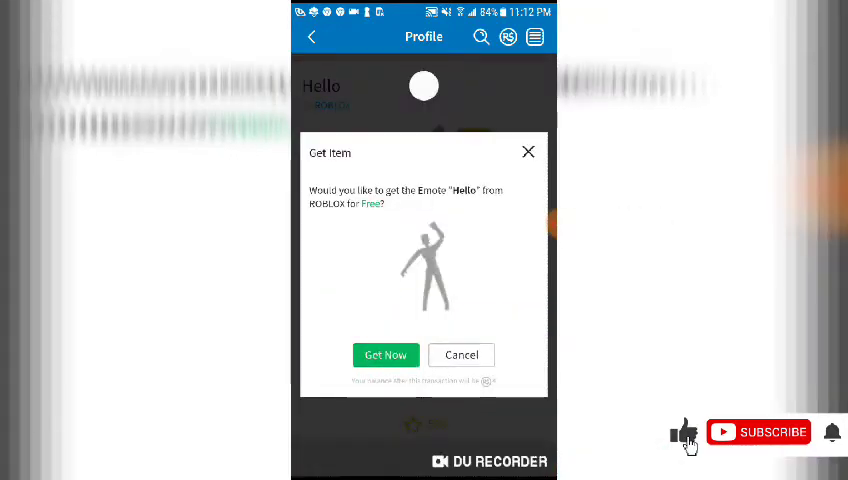
pyautogui.click(423, 86)
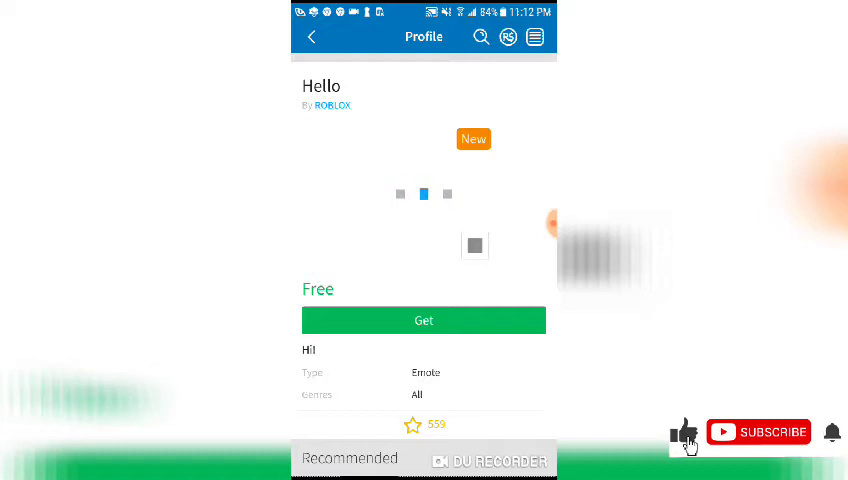
pyautogui.scroll(-3, 424, 300)
pyautogui.scroll(3, 424, 300)
# - Request the free Hello emote again and confirm it in the Get Item dialog
pyautogui.click(423, 320)
pyautogui.click(527, 150)
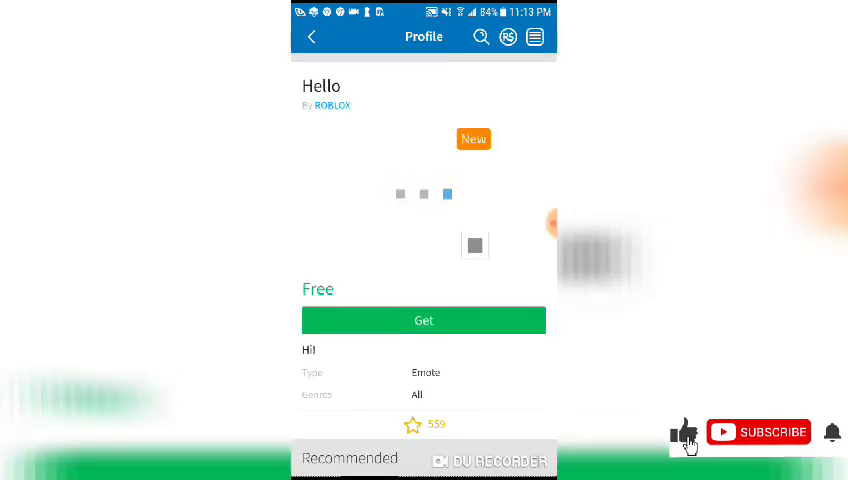